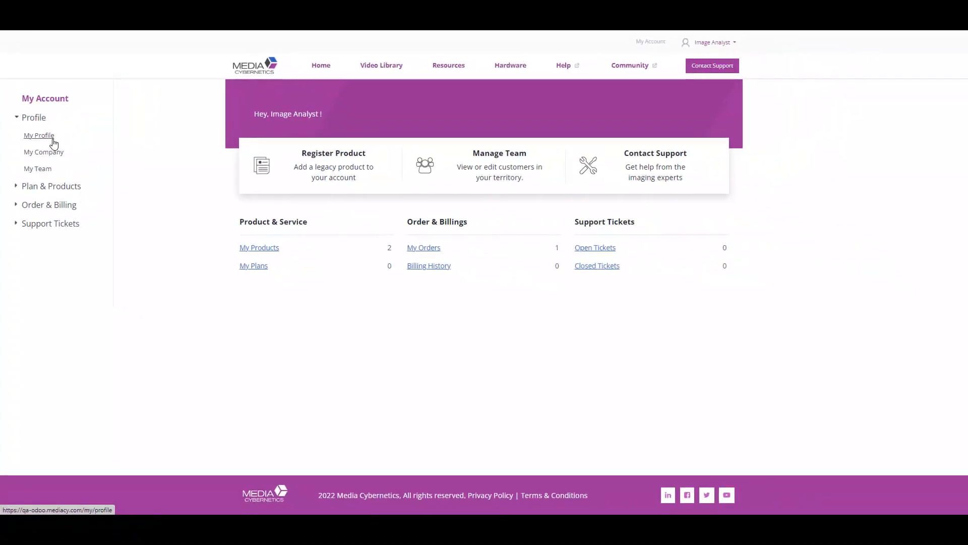
- Edit the My Profile personal information, uploading a profile picture and entering a phone number
{"action": "left_click", "coordinate": [53, 139]}
{"action": "left_click", "coordinate": [662, 139]}
{"action": "left_click", "coordinate": [453, 160]}
{"action": "left_click", "coordinate": [515, 363]}
{"action": "left_click", "coordinate": [504, 277]}
{"action": "type", "text": "001"}
- Set role Scientist, industry Life Sciences, application Cellular Biology, and imaging description 'Cell Imaging using fluorescence'
{"action": "left_click", "coordinate": [510, 302]}
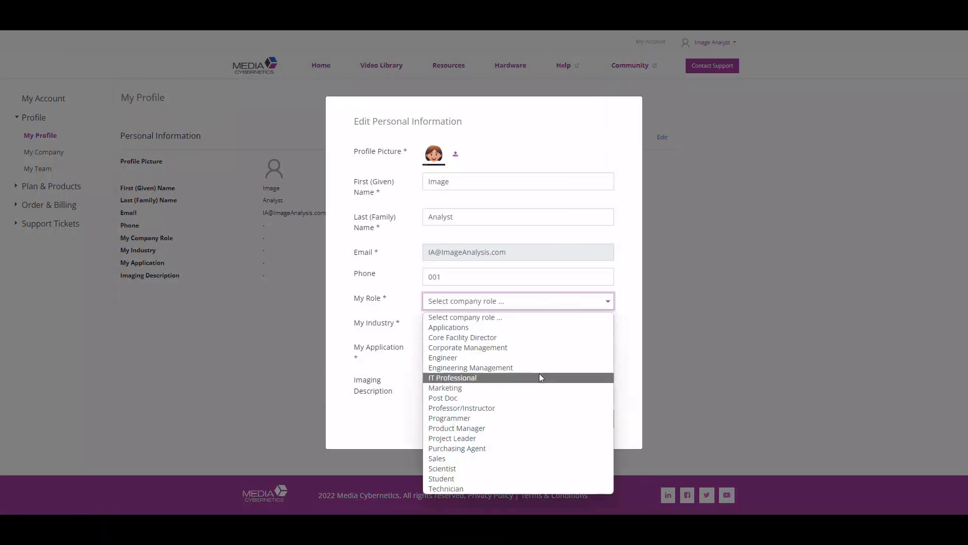
{"action": "left_click", "coordinate": [492, 468]}
{"action": "left_click", "coordinate": [488, 325]}
{"action": "left_click", "coordinate": [495, 351]}
{"action": "left_click", "coordinate": [497, 351]}
{"action": "left_click", "coordinate": [497, 376]}
{"action": "left_click", "coordinate": [505, 384]}
{"action": "type", "text": "Cell Imaging using fluorescence"}
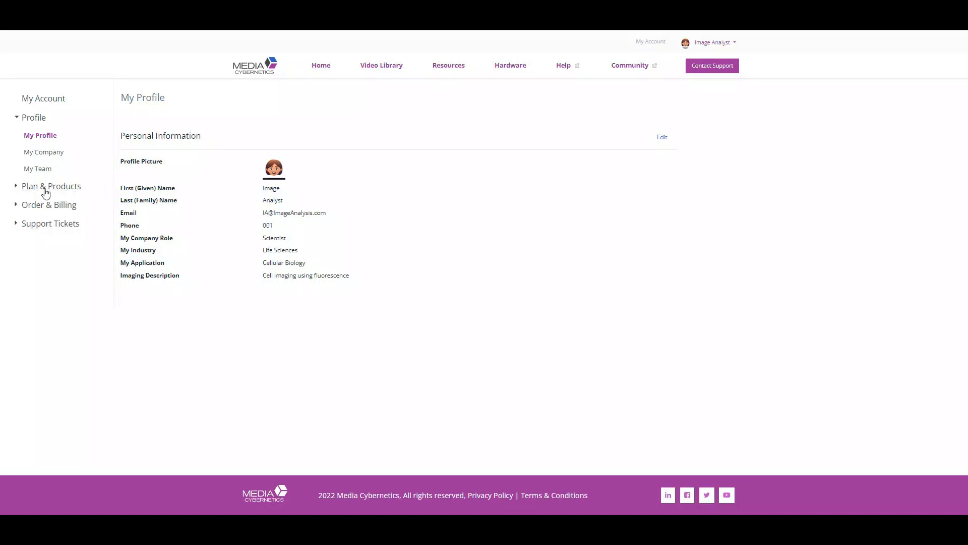
- Download the Image-Pro 11.0 installer from My Products via the Image-Pro row's Actions menu
{"action": "left_click", "coordinate": [16, 188]}
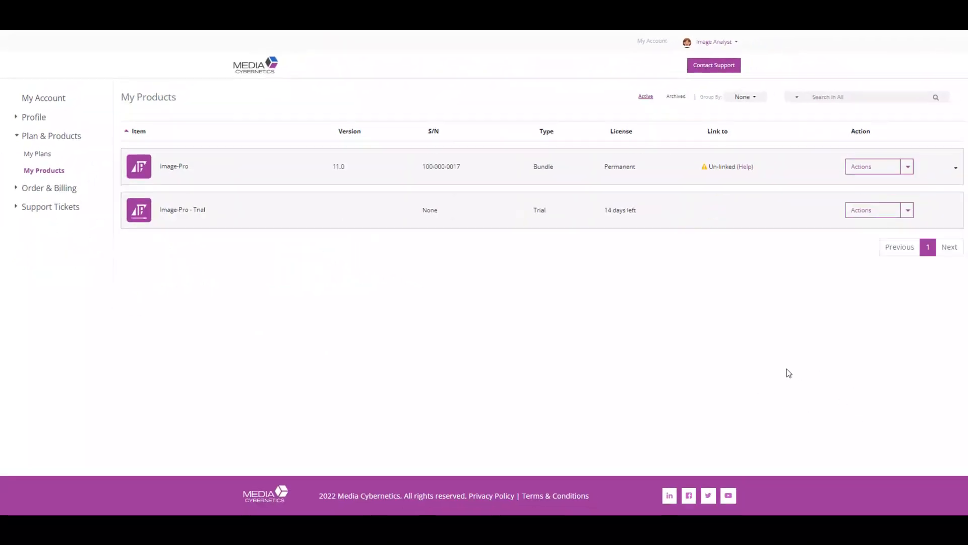
{"action": "left_click", "coordinate": [905, 169]}
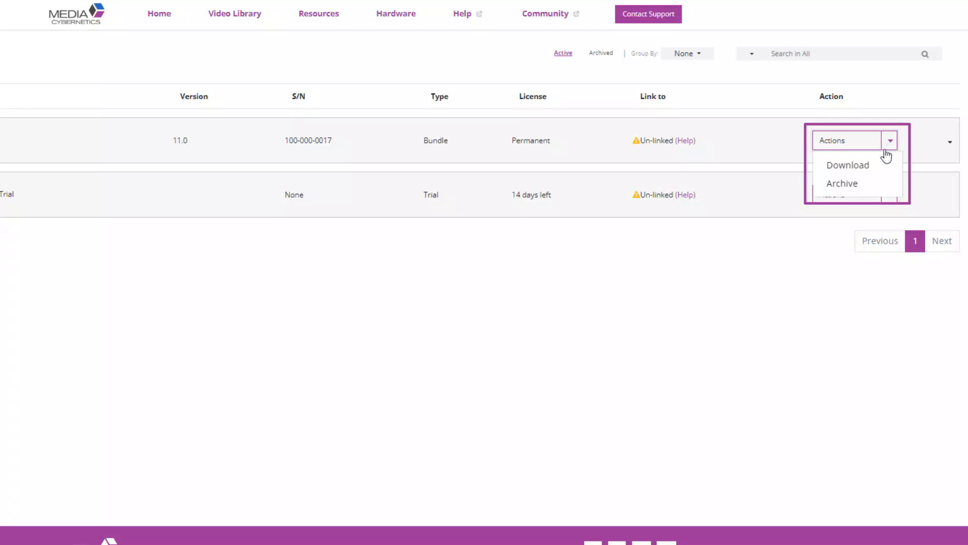
{"action": "left_click", "coordinate": [861, 168]}
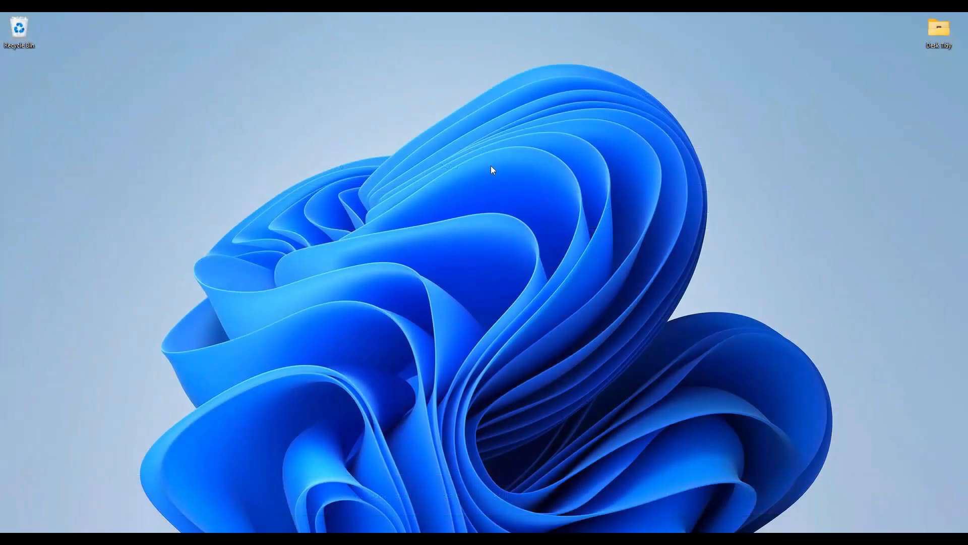
- Run Image-Pro Setup.exe from the Downloads folder and advance through the setup wizard
{"action": "key", "text": "super+e"}
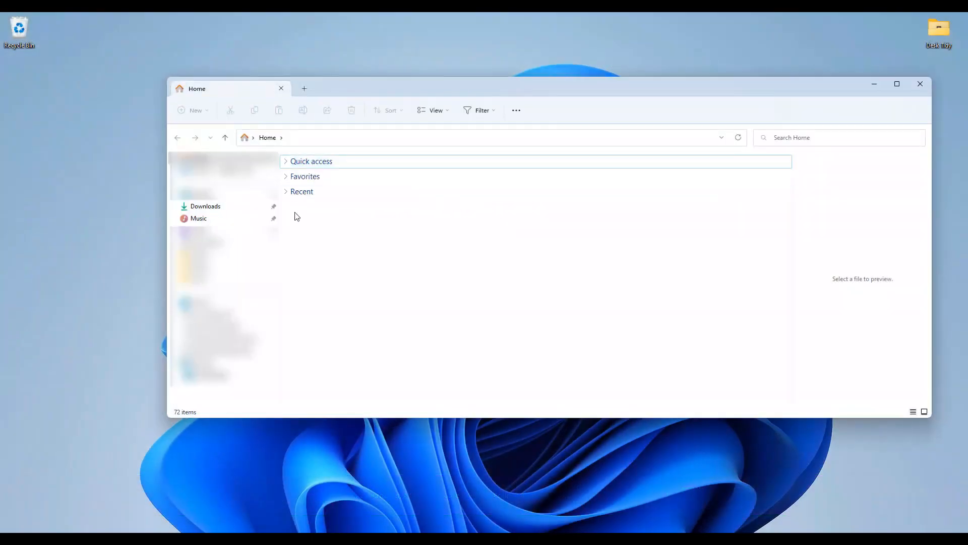
{"action": "left_click", "coordinate": [229, 210]}
{"action": "double_click", "coordinate": [340, 187]}
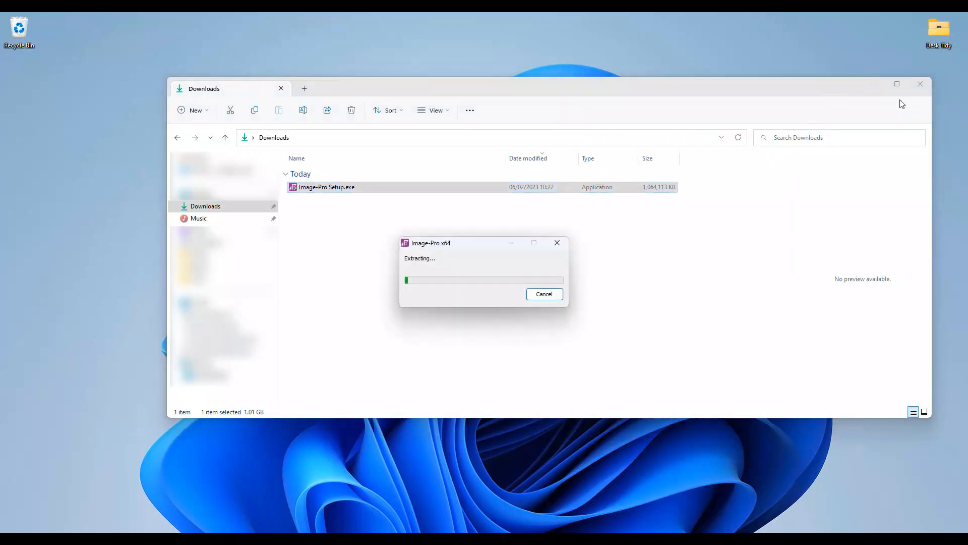
{"action": "left_click", "coordinate": [876, 86]}
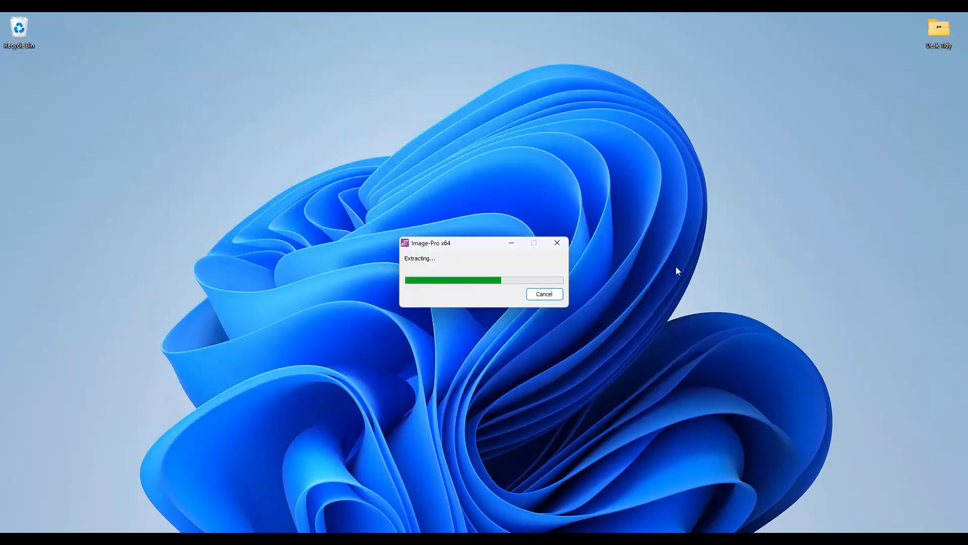
{"action": "left_click", "coordinate": [533, 358]}
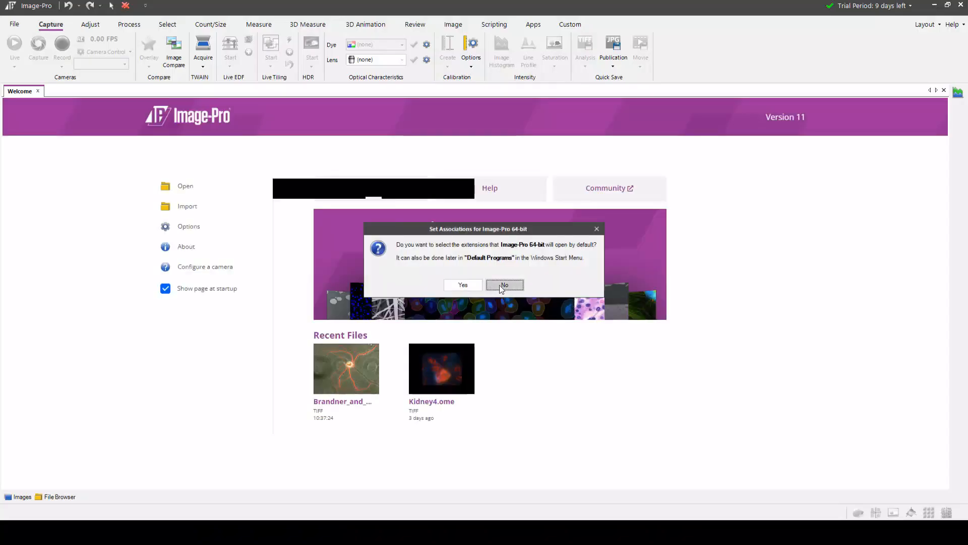
- Decline default file associations and open the License Manager from the license prompt
{"action": "left_click", "coordinate": [500, 285]}
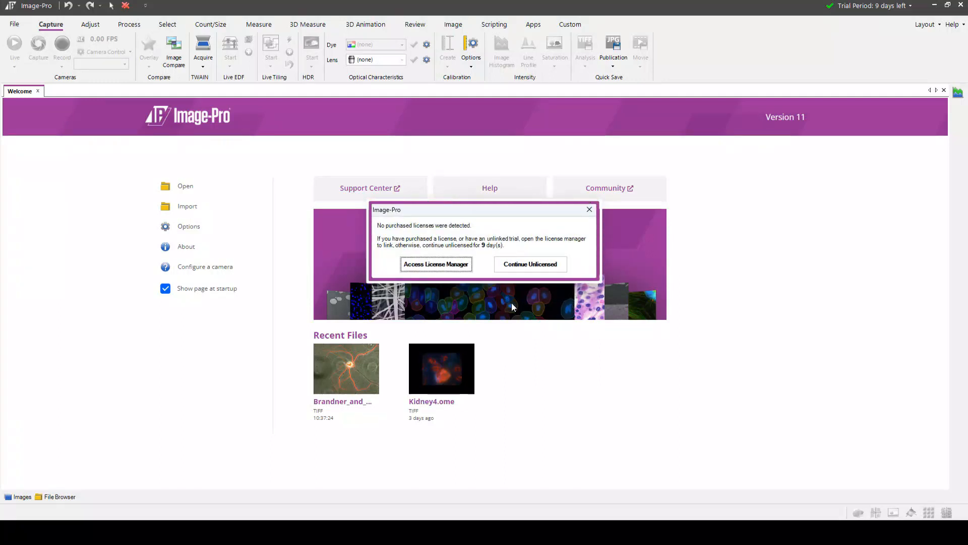
{"action": "left_click", "coordinate": [448, 266]}
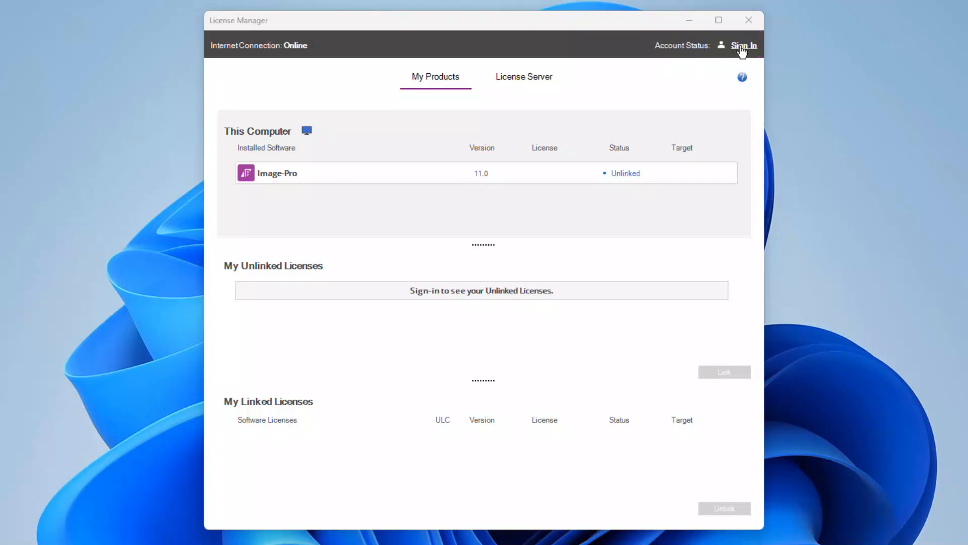
- Sign in to the License Manager with the account e-mail and password
{"action": "left_click", "coordinate": [740, 47]}
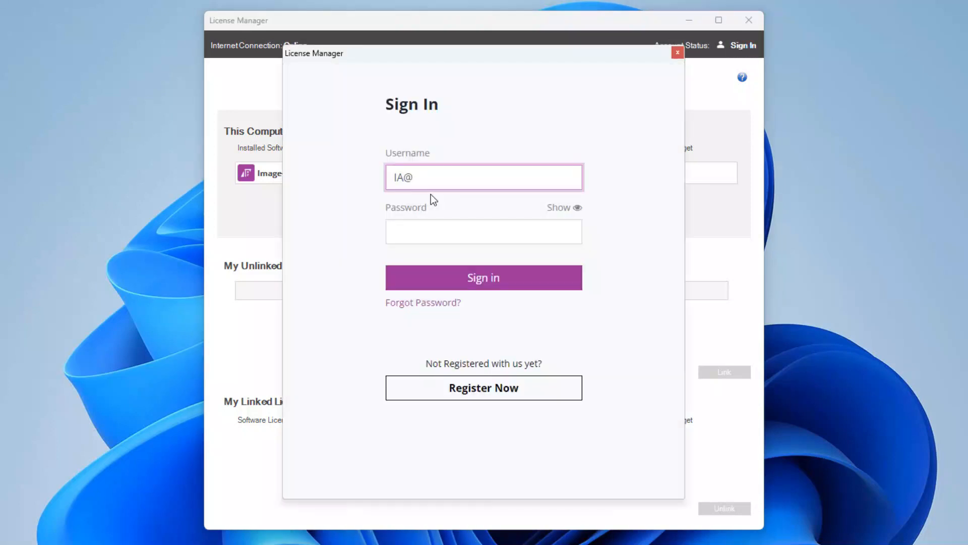
{"action": "left_click", "coordinate": [483, 229]}
{"action": "type", "text": "*****"}
{"action": "left_click", "coordinate": [521, 286]}
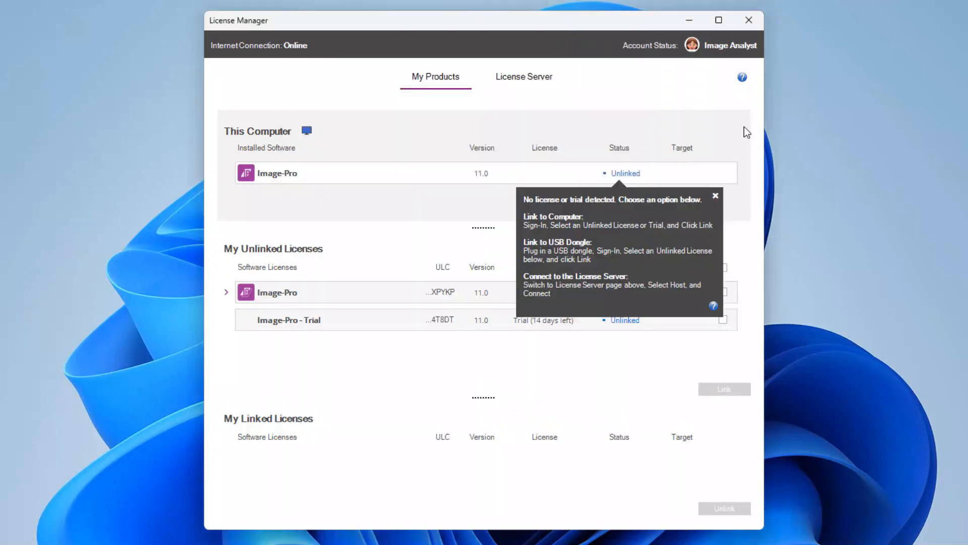
- Link the Image-Pro 11.0 license to This Computer
{"action": "left_click", "coordinate": [715, 196]}
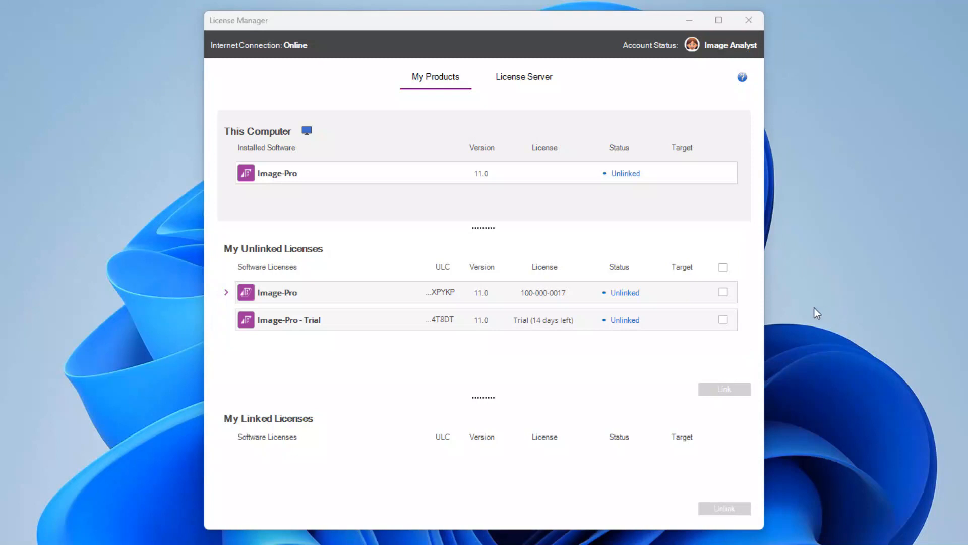
{"action": "left_click", "coordinate": [723, 292]}
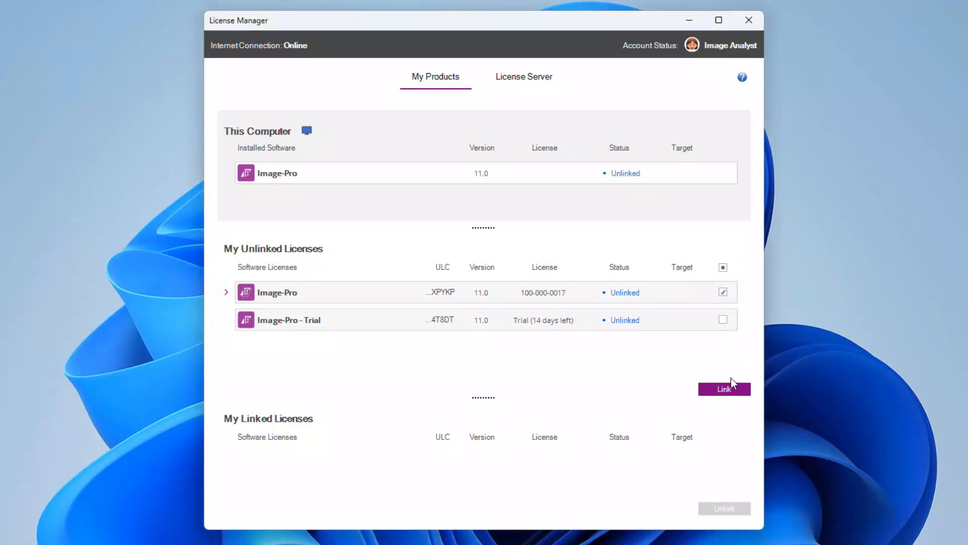
{"action": "left_click", "coordinate": [729, 393]}
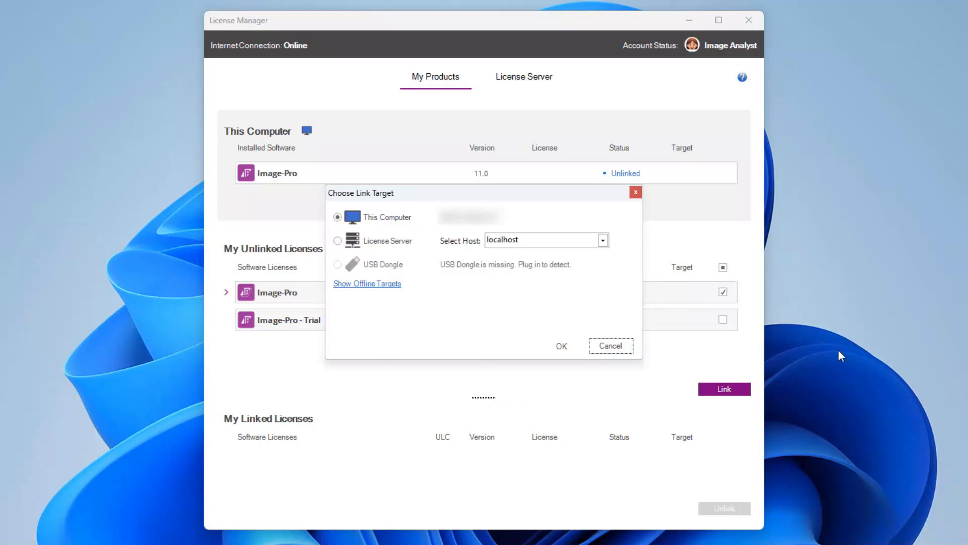
{"action": "left_click", "coordinate": [561, 347]}
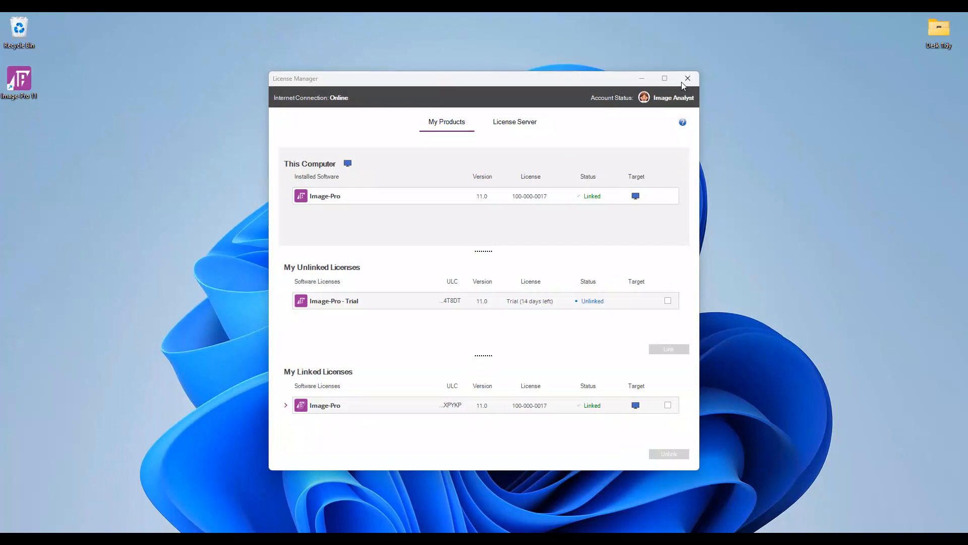
- Close License Manager, relaunch Image-Pro 11 from the desktop, and check the license shows Linked
{"action": "left_click", "coordinate": [688, 79]}
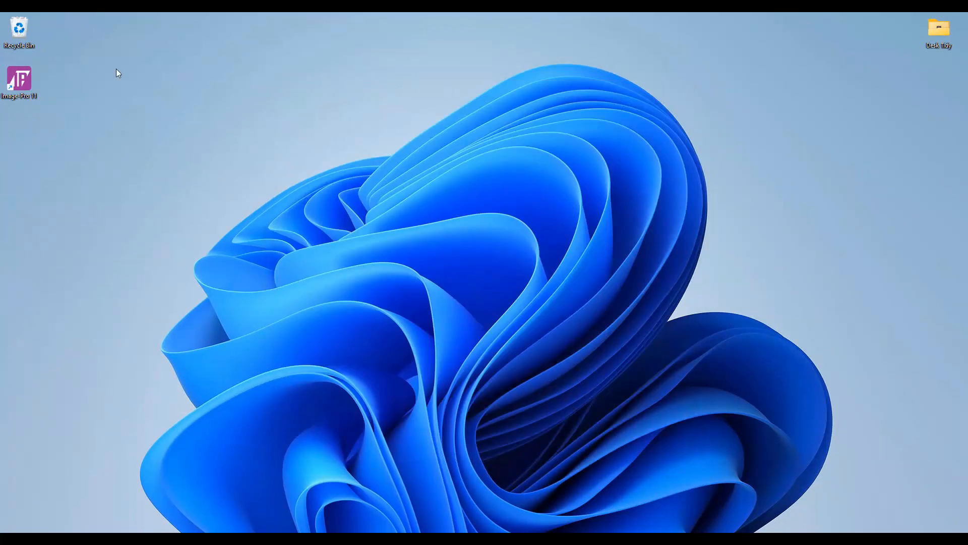
{"action": "double_click", "coordinate": [20, 79]}
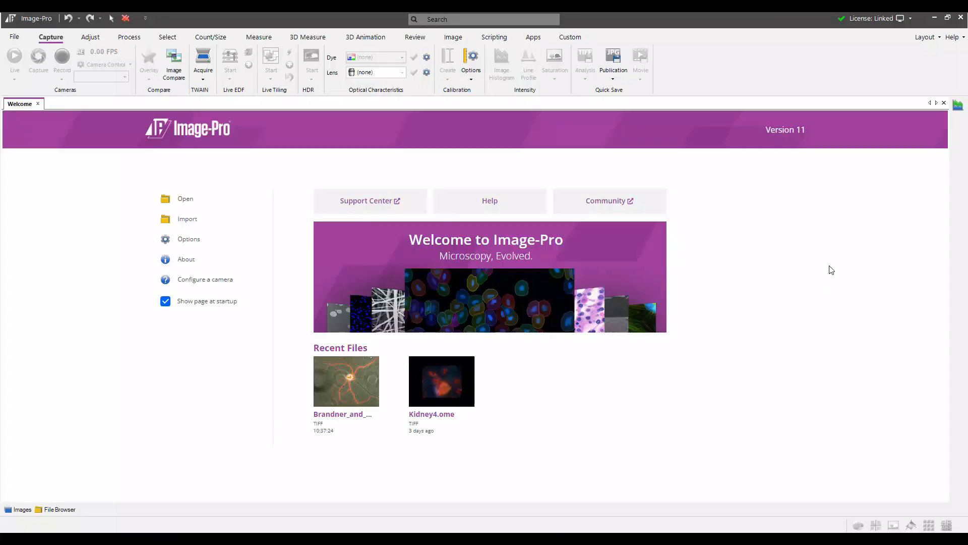
{"action": "left_click", "coordinate": [911, 20]}
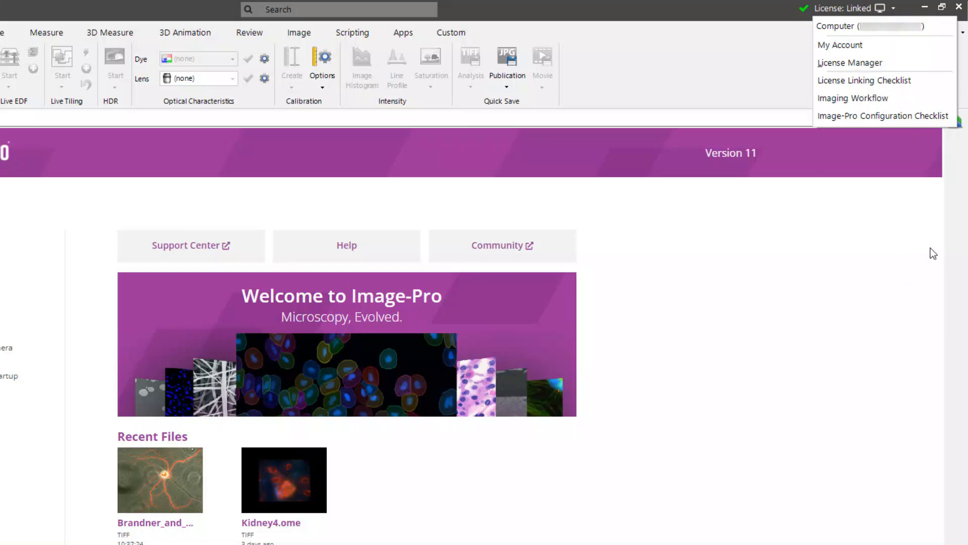
- View the Licenses tab in Help > About Image-Pro
{"action": "left_click", "coordinate": [952, 245]}
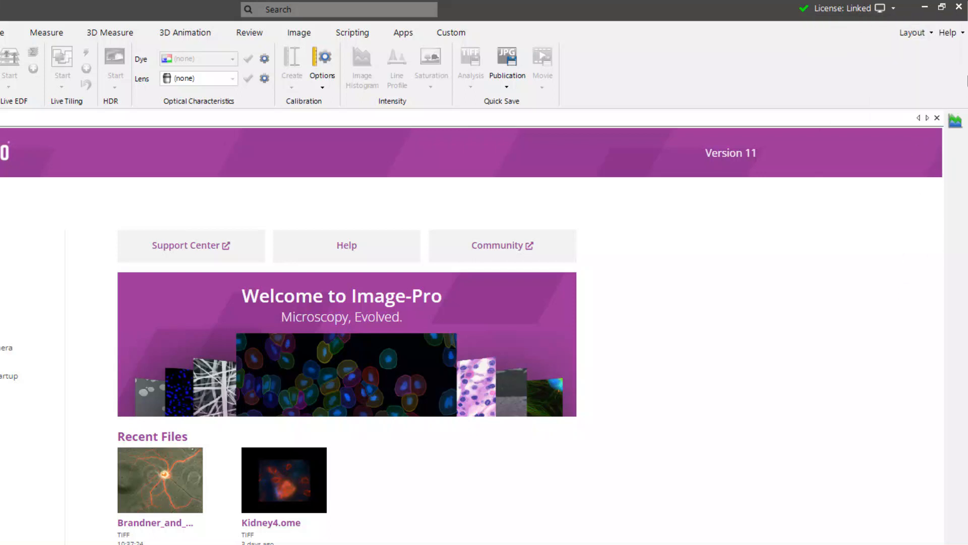
{"action": "left_click", "coordinate": [962, 34]}
{"action": "left_click", "coordinate": [915, 238]}
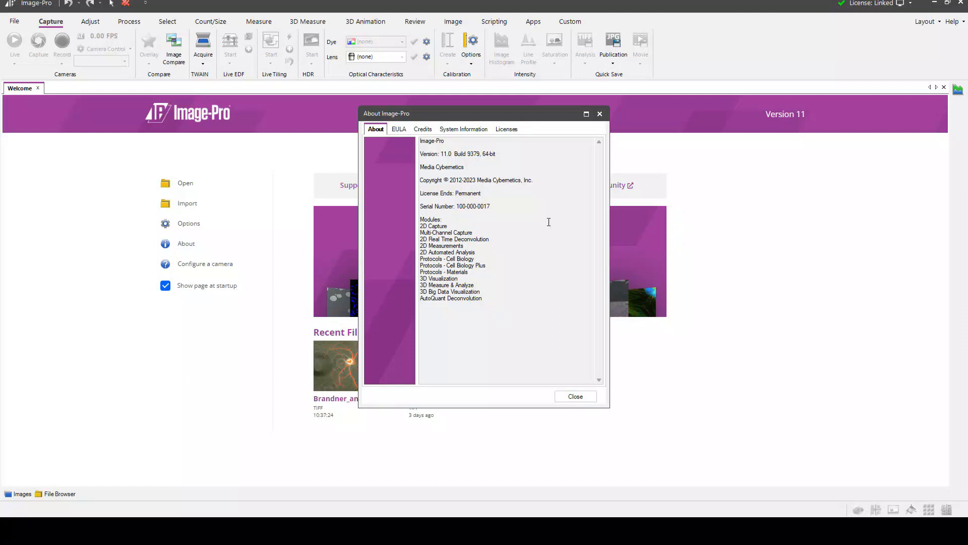
{"action": "left_click", "coordinate": [513, 131]}
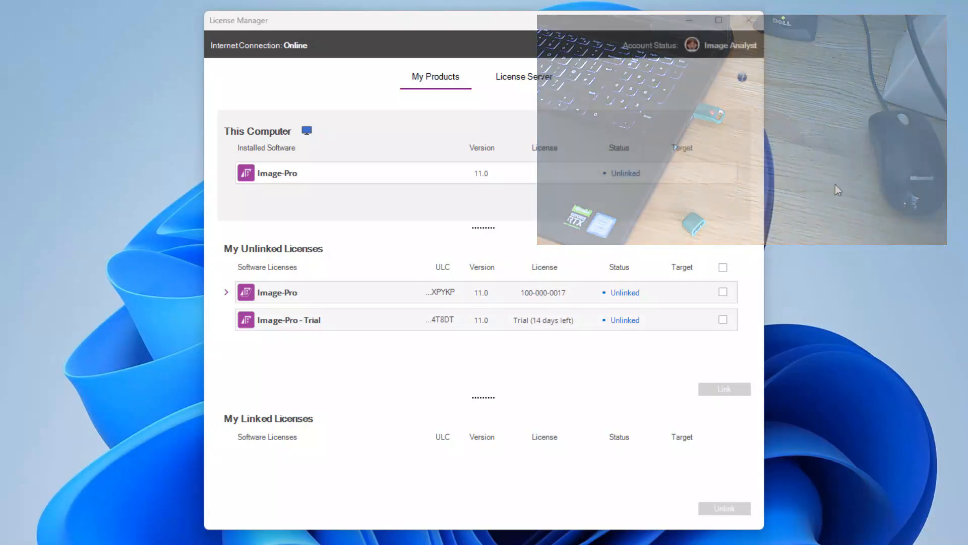
- Link the Image-Pro license to the USB Dongle target and confirm the link in Image-Pro's License dropdown
{"action": "left_click", "coordinate": [723, 293]}
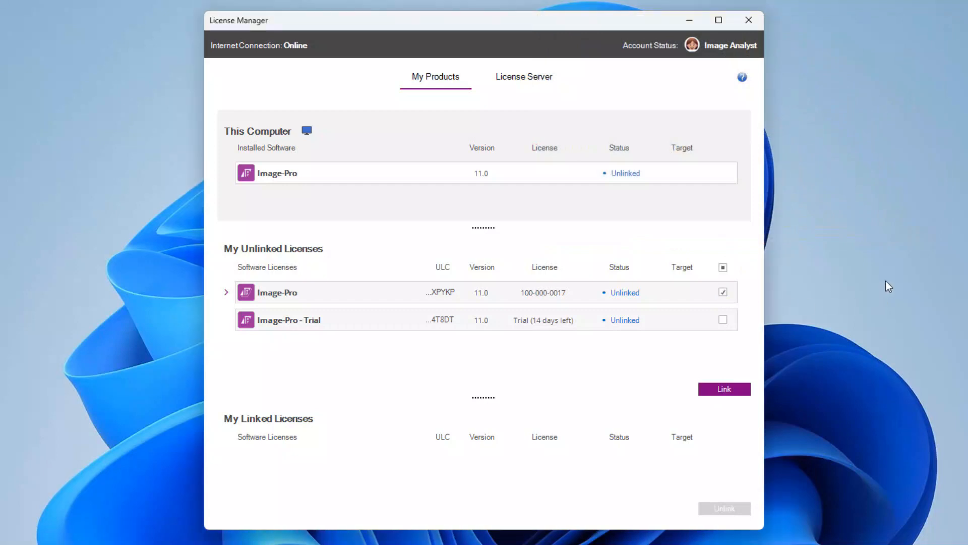
{"action": "left_click", "coordinate": [734, 390]}
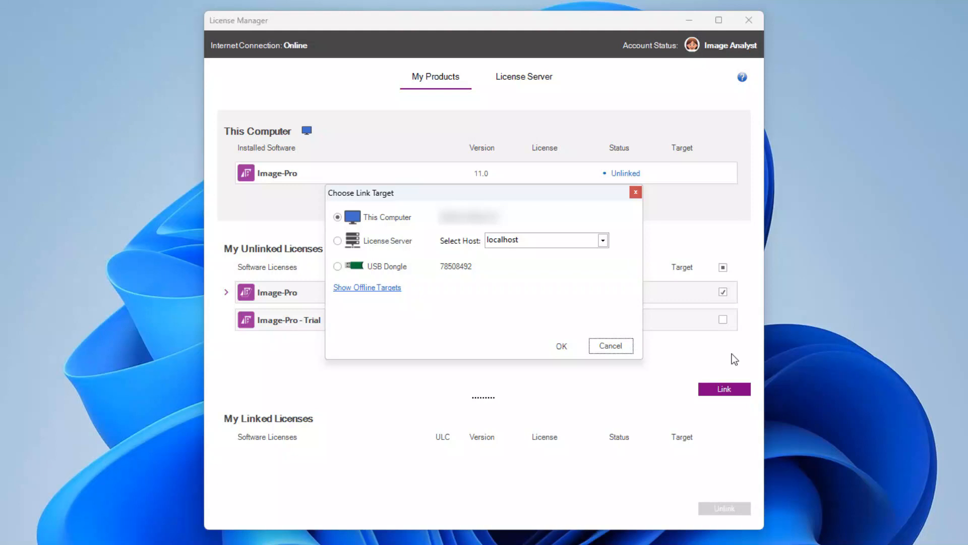
{"action": "left_click", "coordinate": [339, 271]}
{"action": "left_click", "coordinate": [556, 346]}
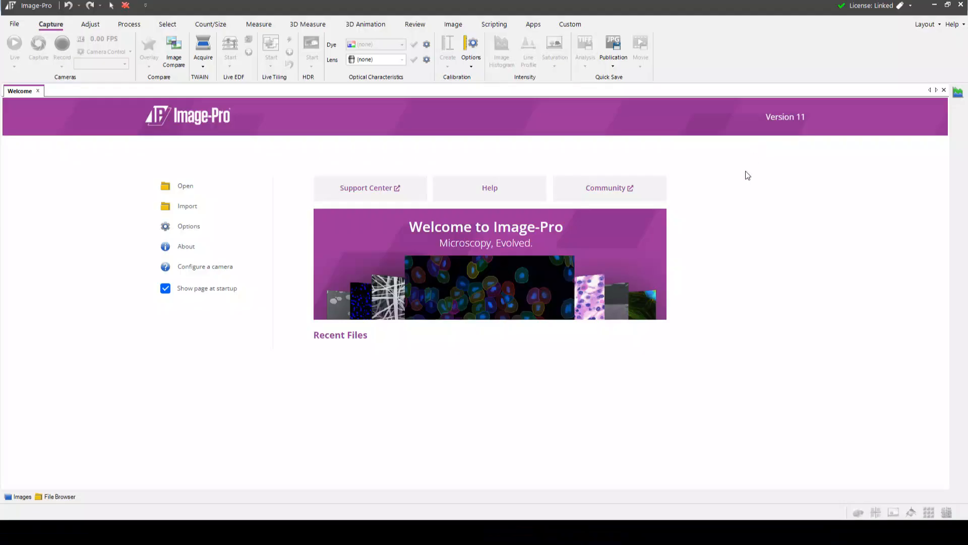
{"action": "left_click", "coordinate": [908, 6]}
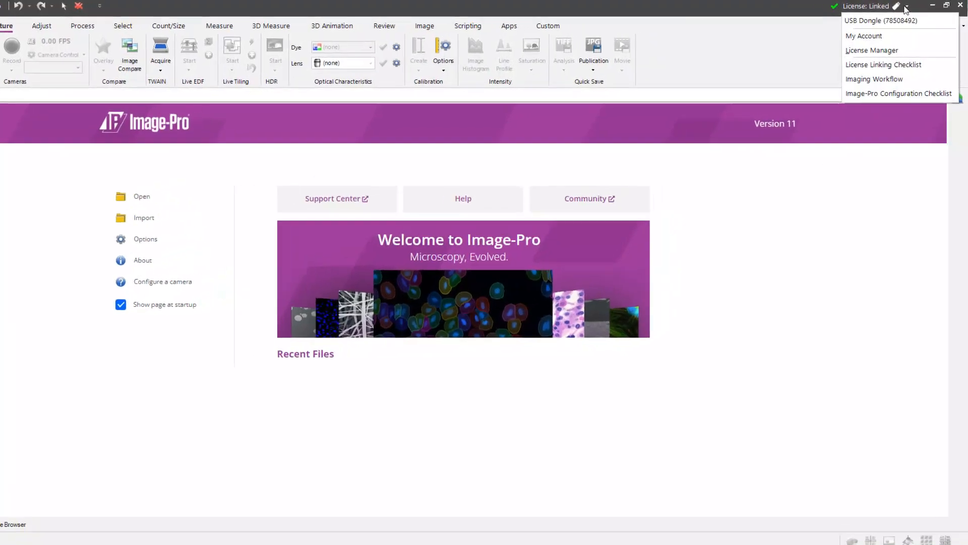